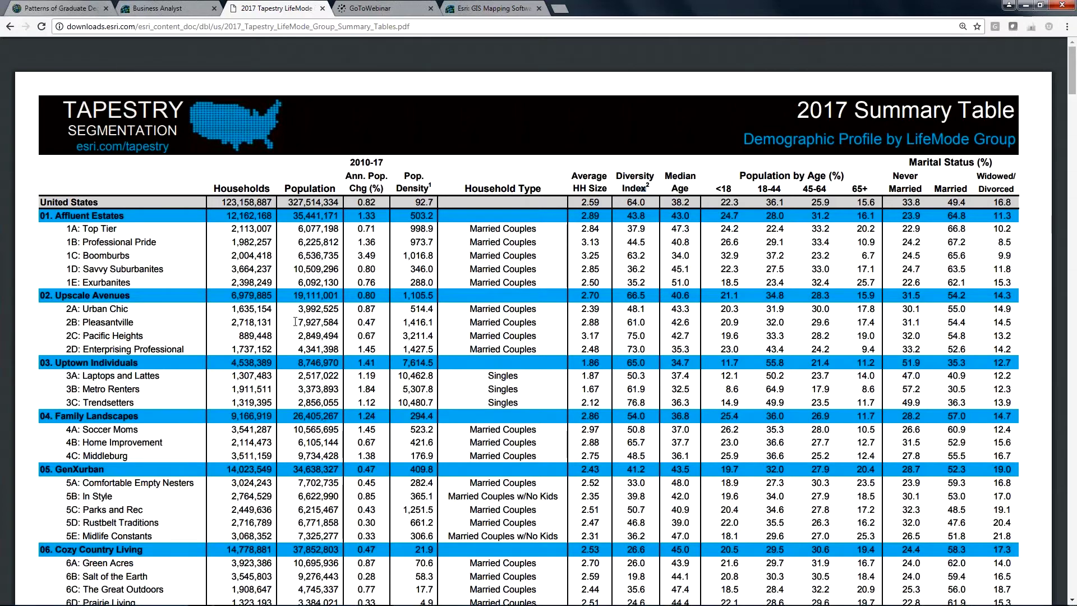
Step: Switch to Business Analyst and display the Tapestry Market Assessment infographic for Esri HQ
click(187, 9)
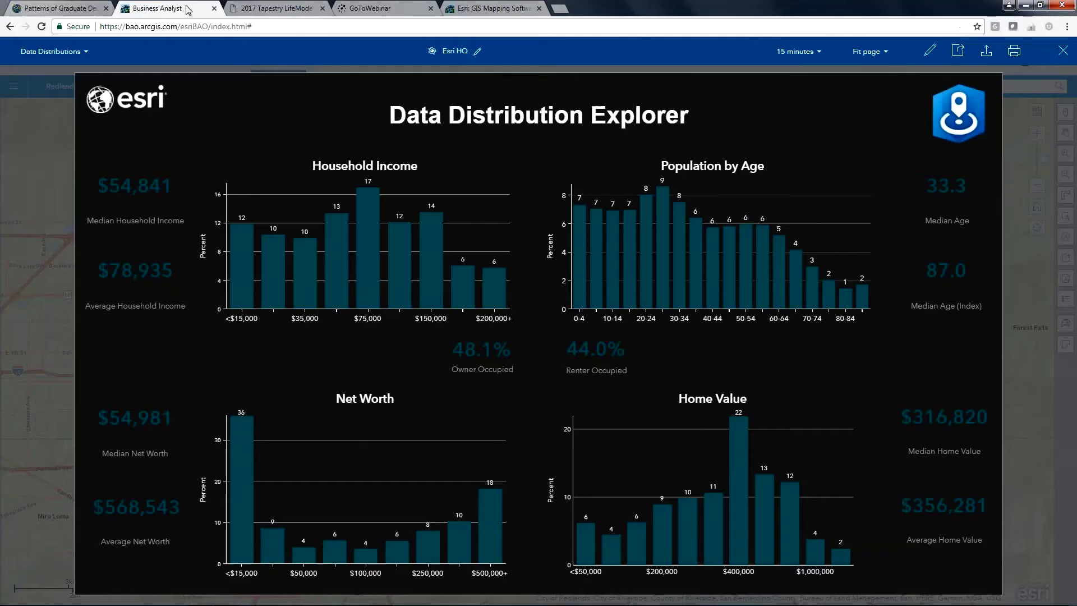
click(86, 52)
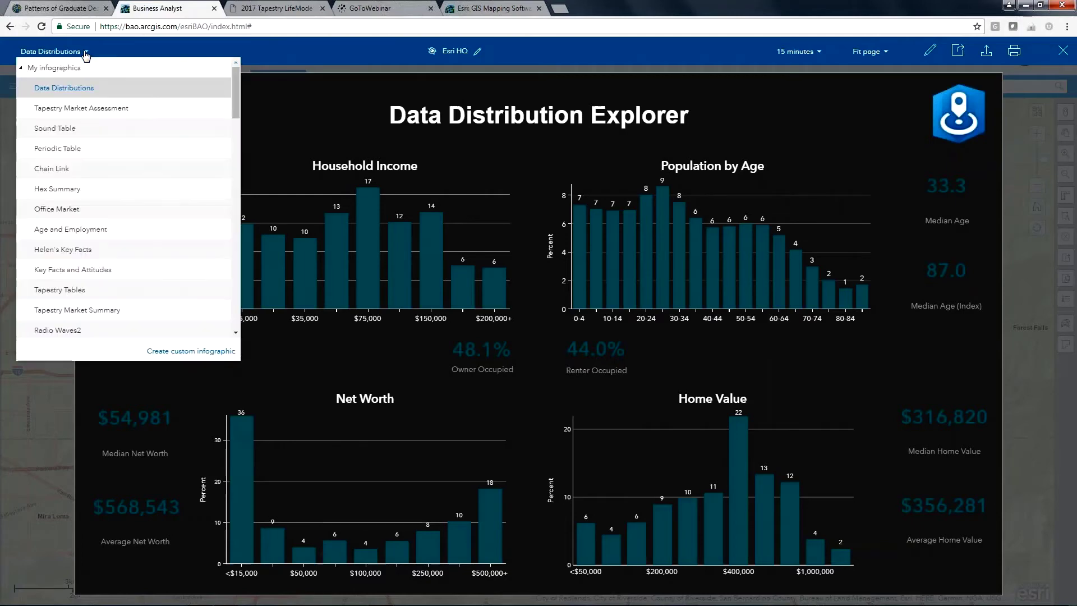
click(76, 113)
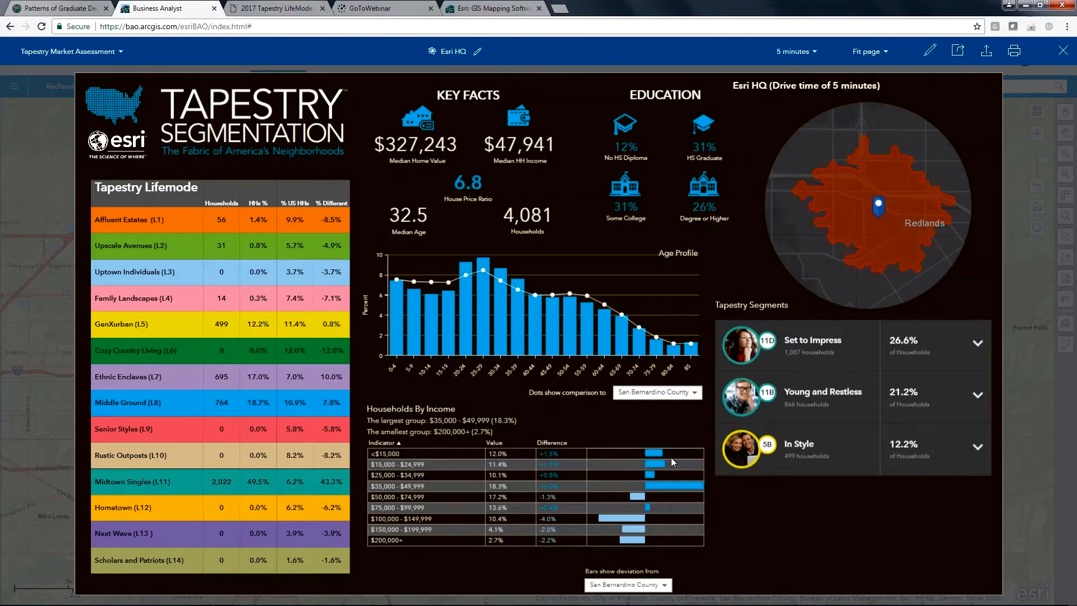
Step: Examine the Set to Impress and Young and Restless segment details, and show the infographic for the 10-minute drive time
click(913, 349)
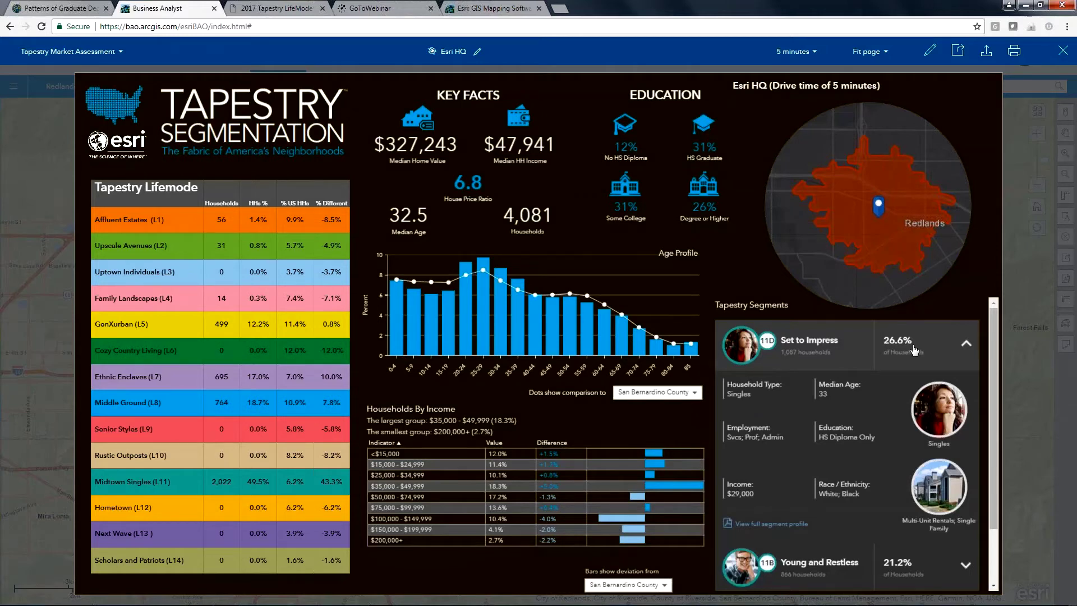
click(783, 570)
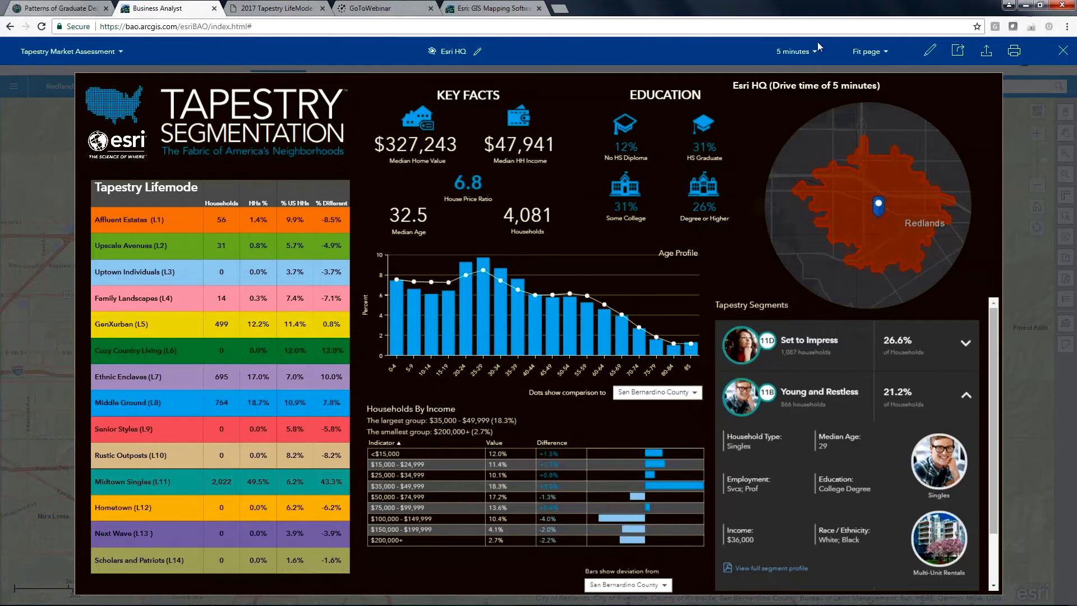
click(793, 51)
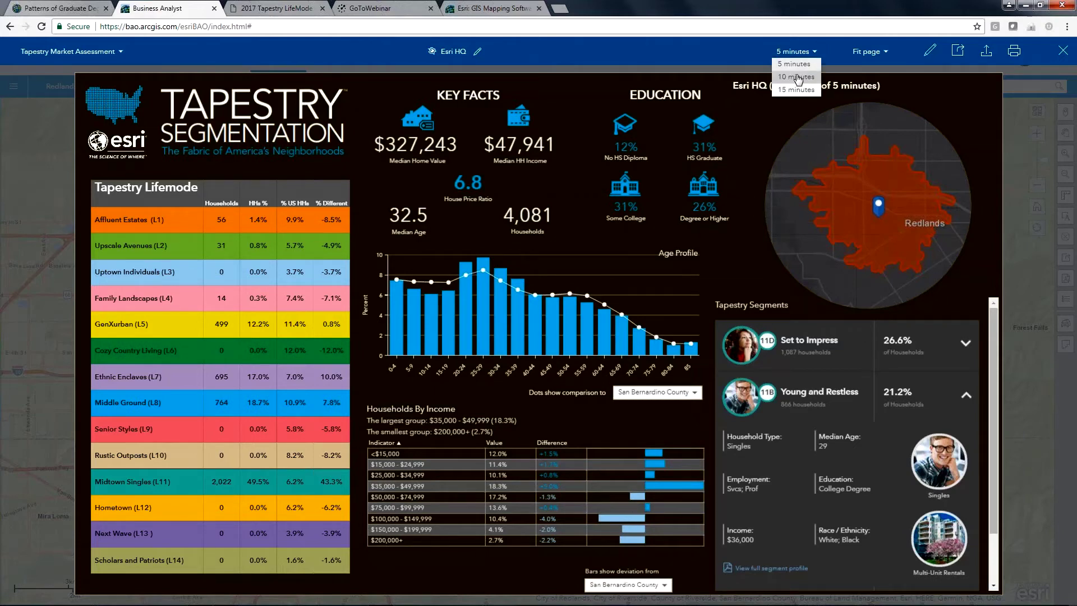
click(798, 77)
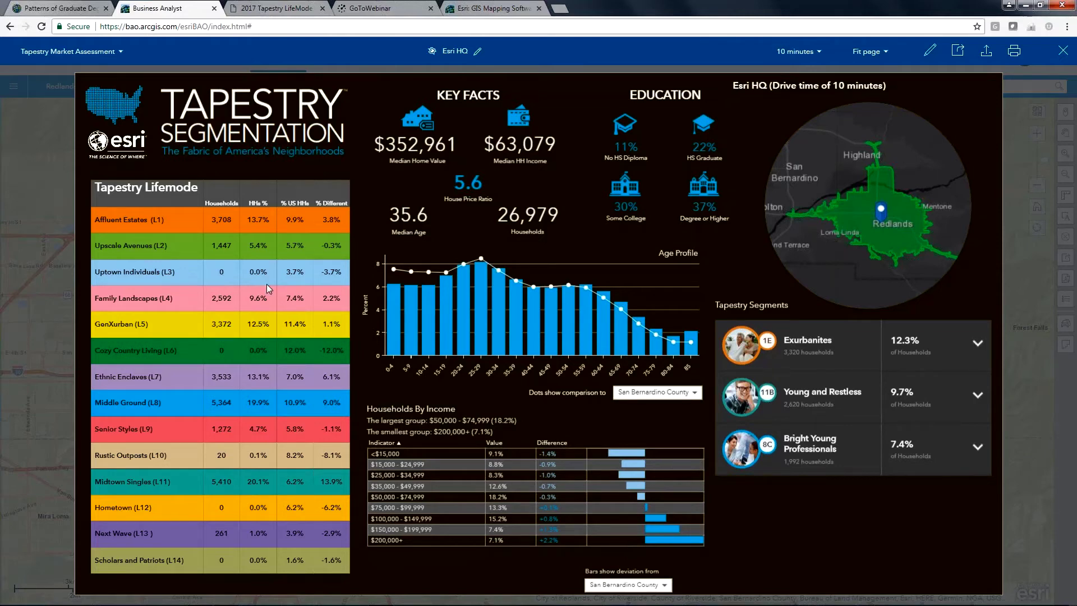
Step: Display the Sound Table infographic for Esri HQ's 10-minute drive time
click(116, 61)
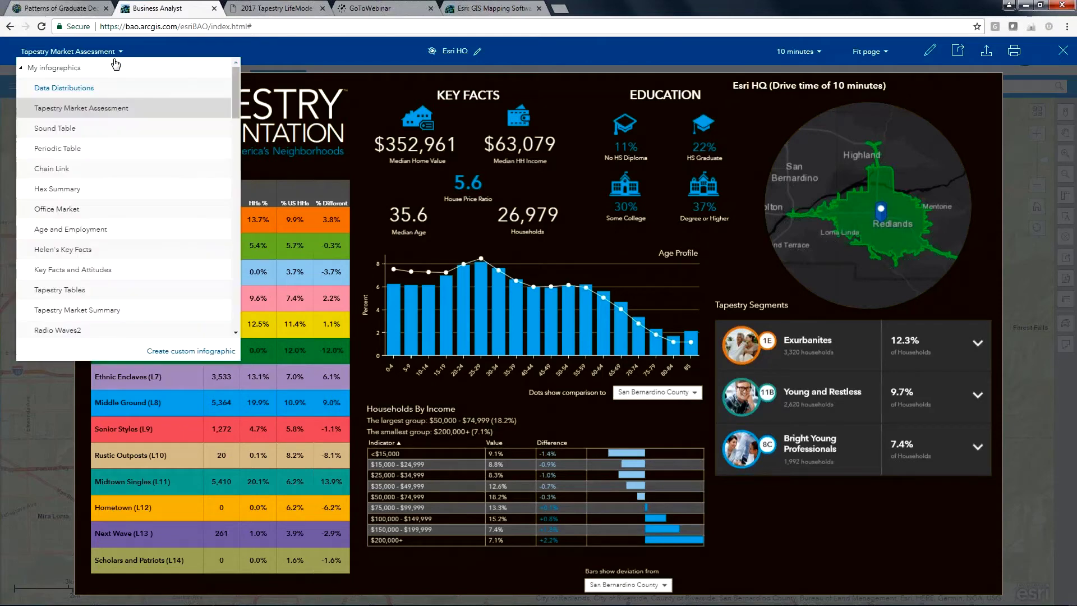
click(75, 131)
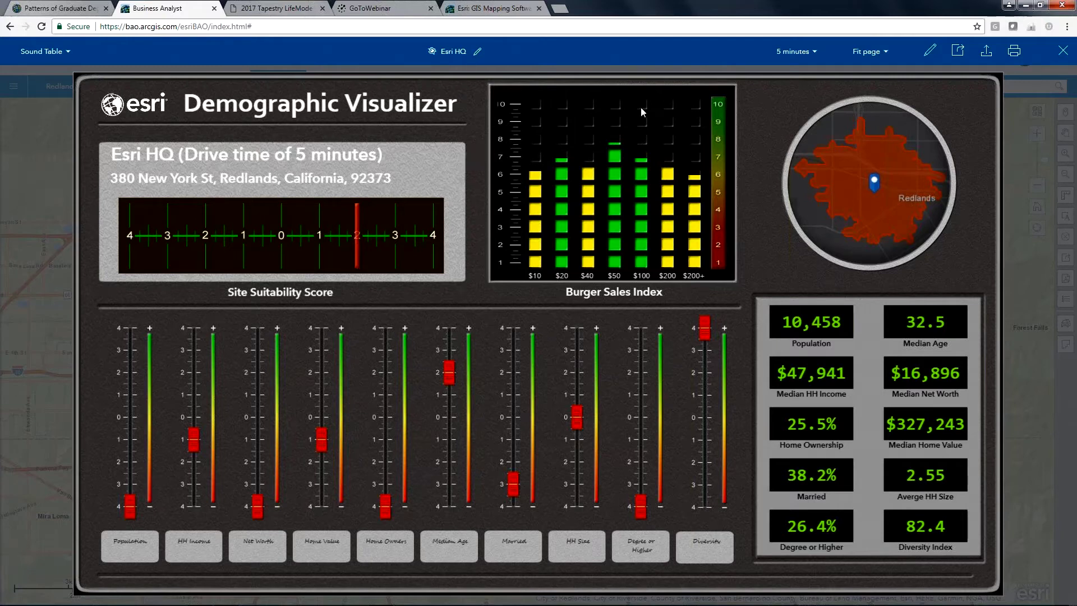
click(793, 51)
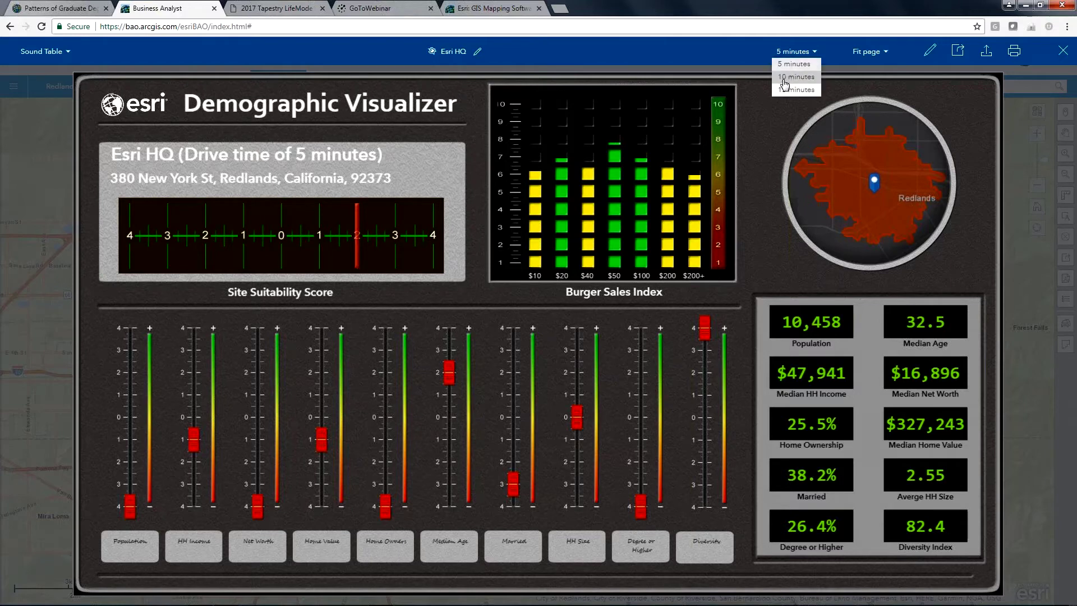
click(787, 80)
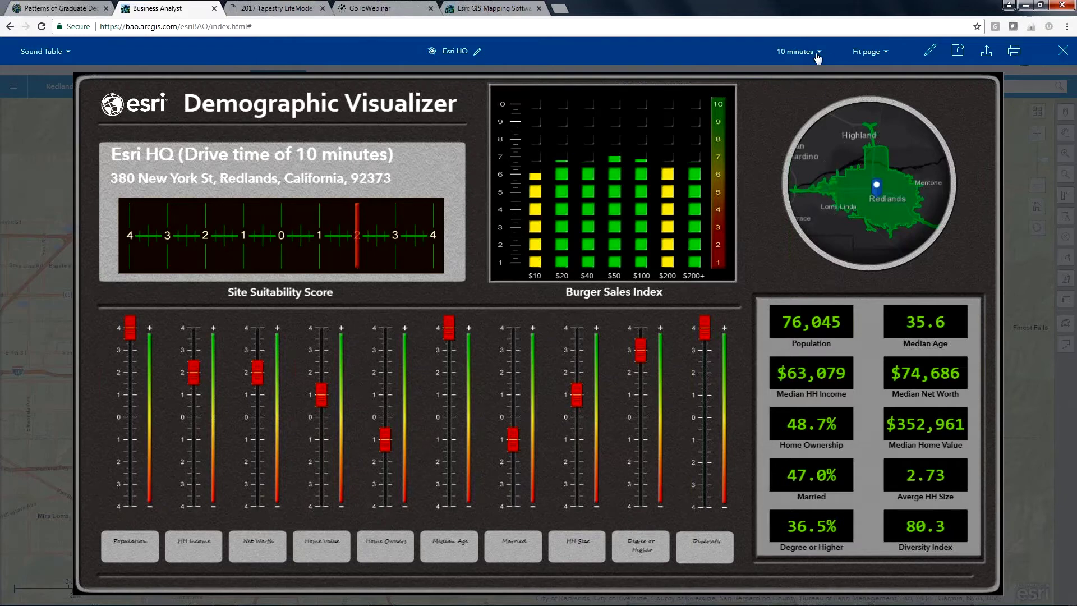
Step: Compare the Sound Table infographic for the 15-, 5- and 10-minute drive times, and close the infographic
click(813, 56)
click(794, 90)
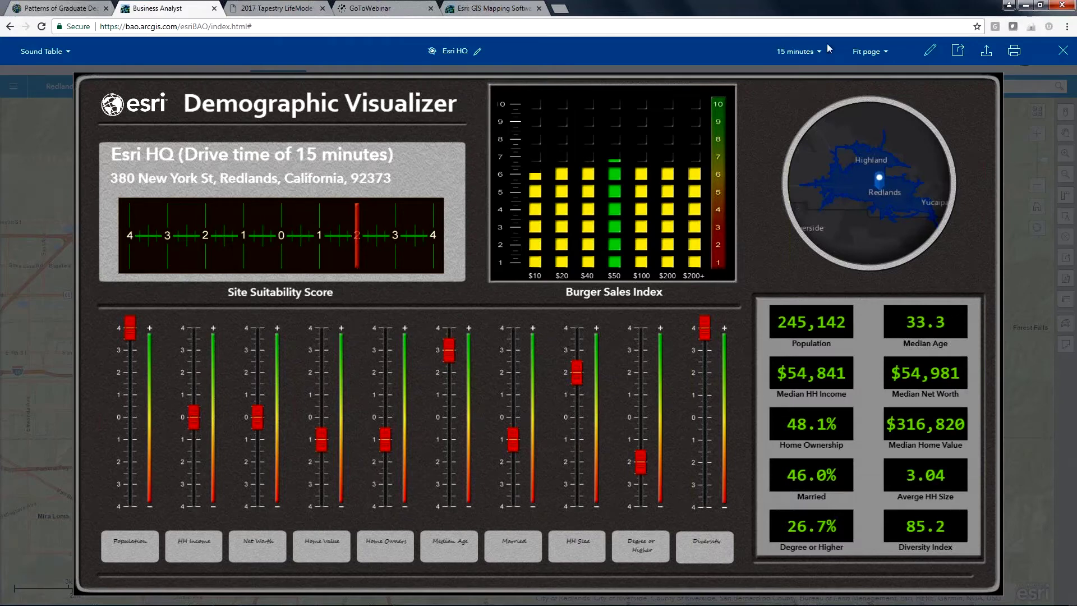
click(802, 52)
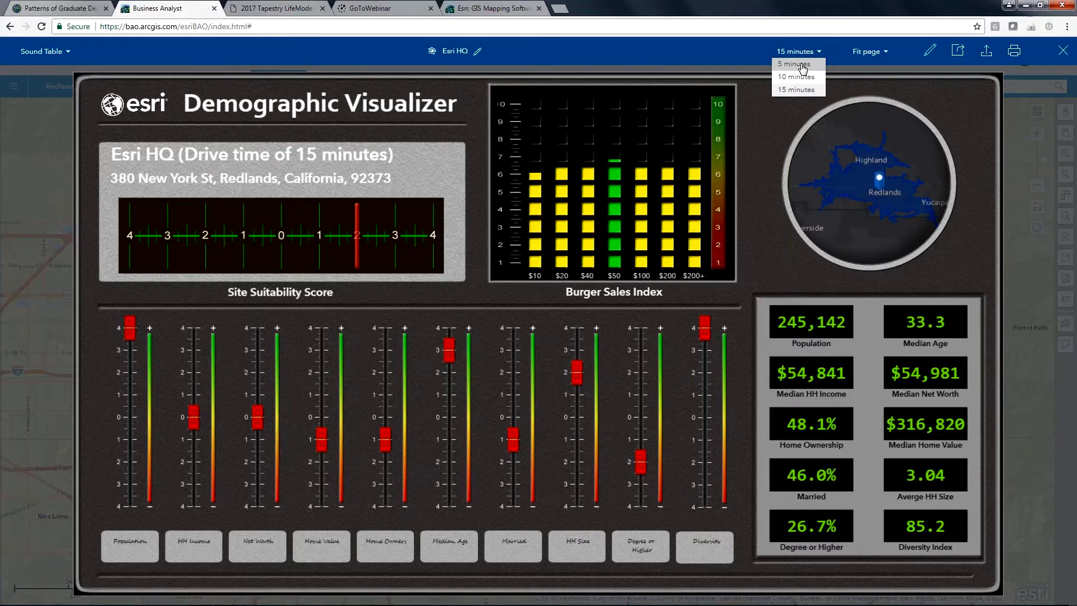
click(802, 65)
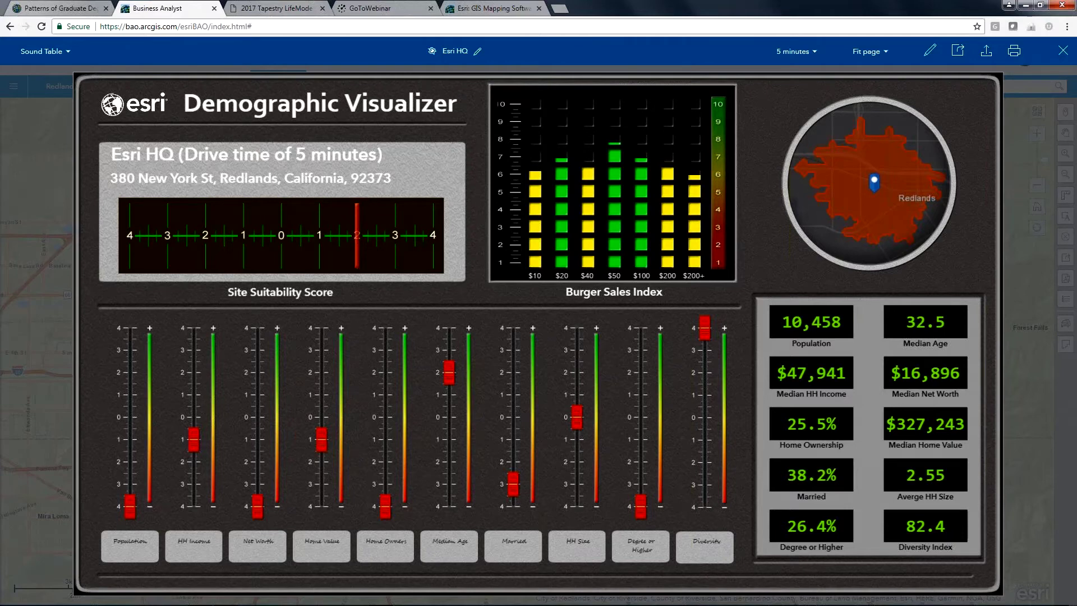
click(794, 52)
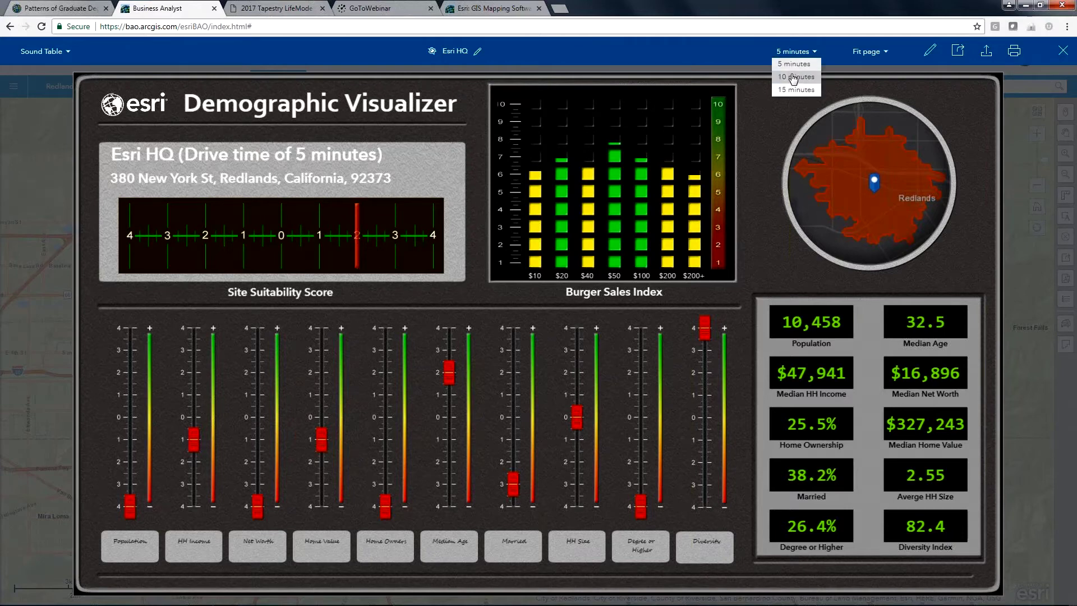
click(793, 78)
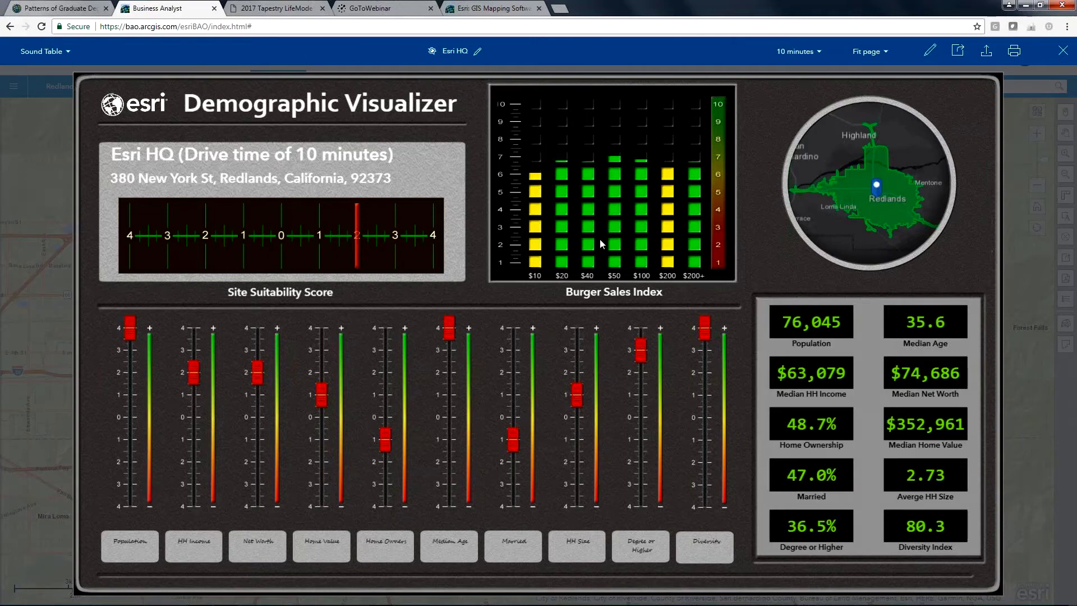
click(1064, 53)
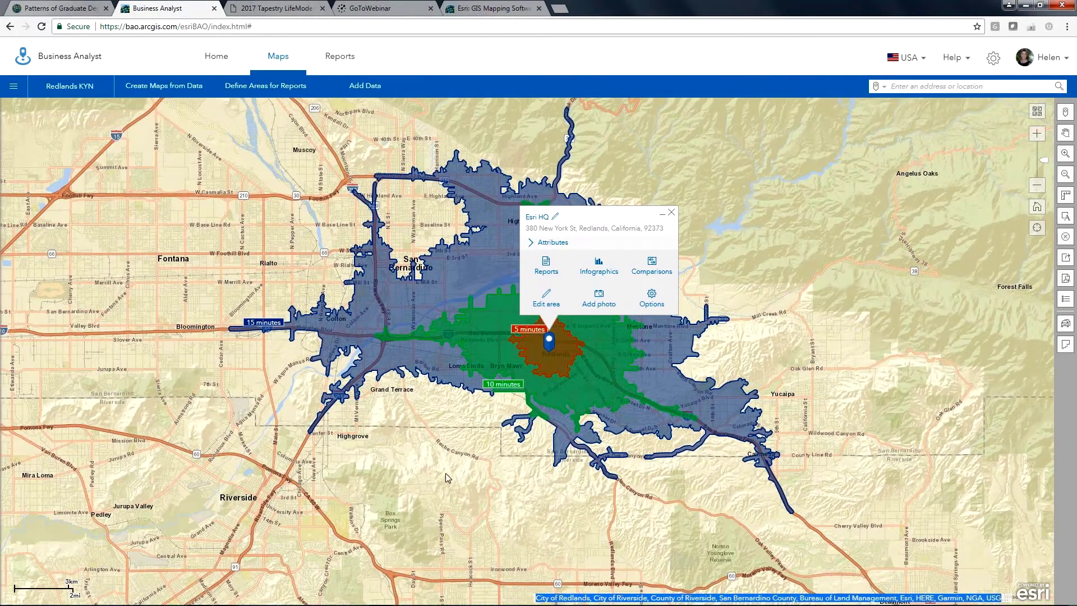
Step: Show the Toys R Us Redlands and Toys R Us Riverside sites from the Redlands KYN project on the map with Esri HQ
click(72, 87)
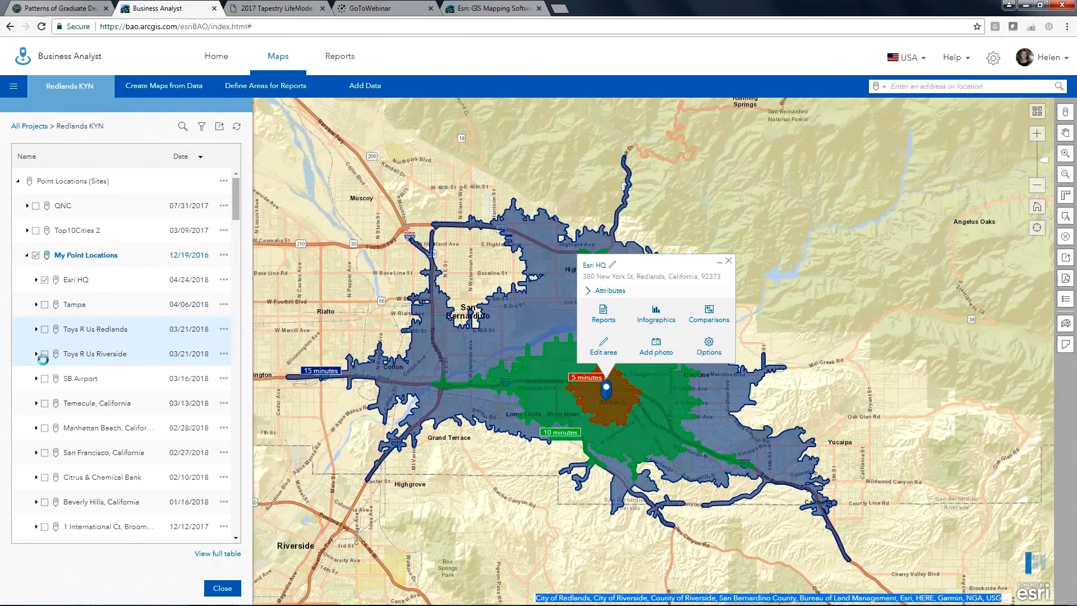
click(44, 354)
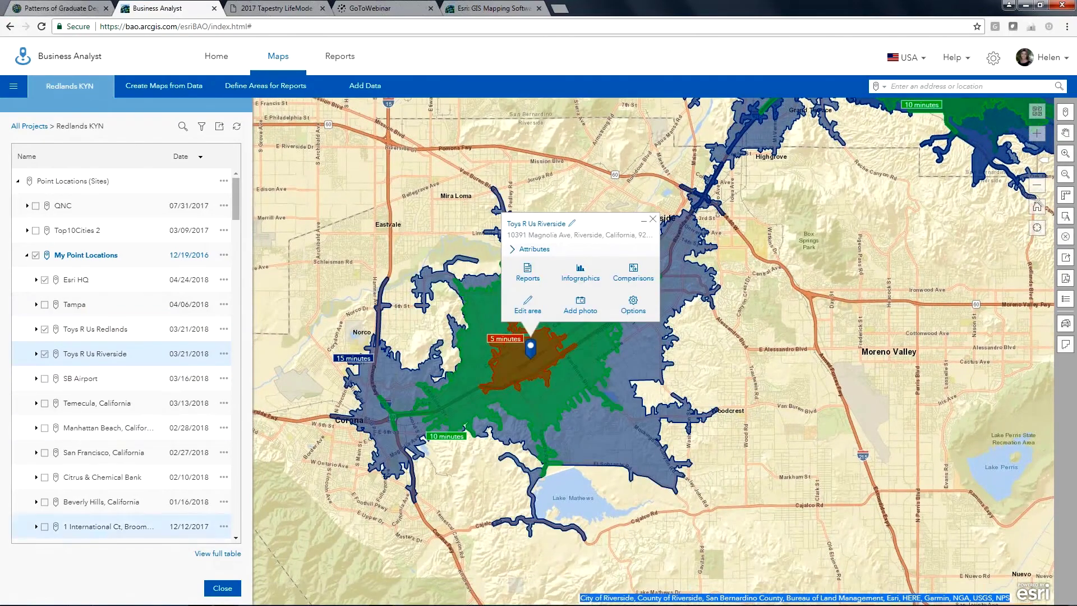
click(222, 588)
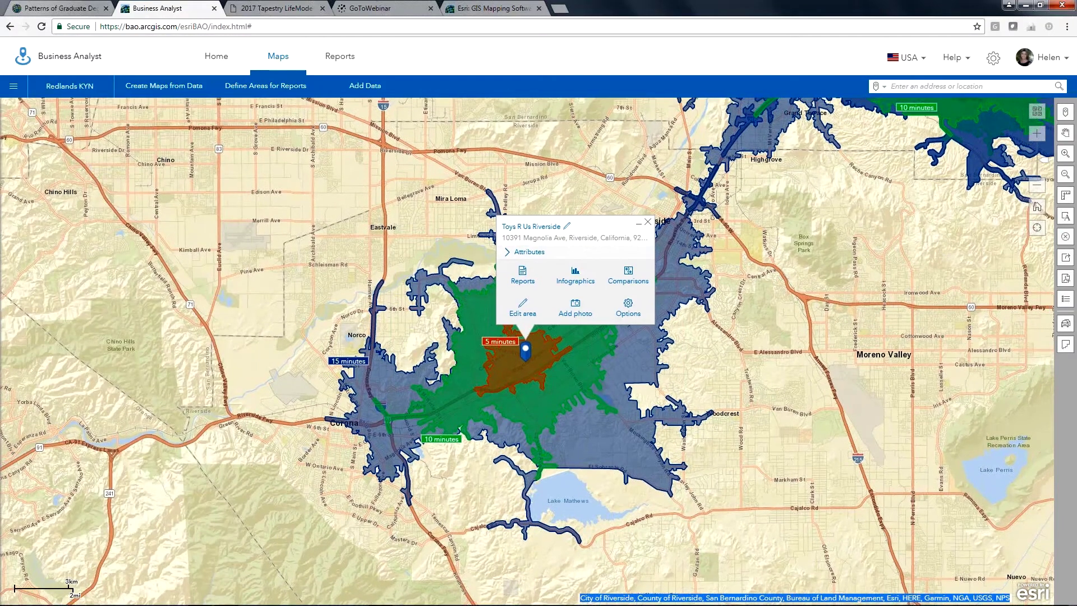
drag(940, 252, 635, 421)
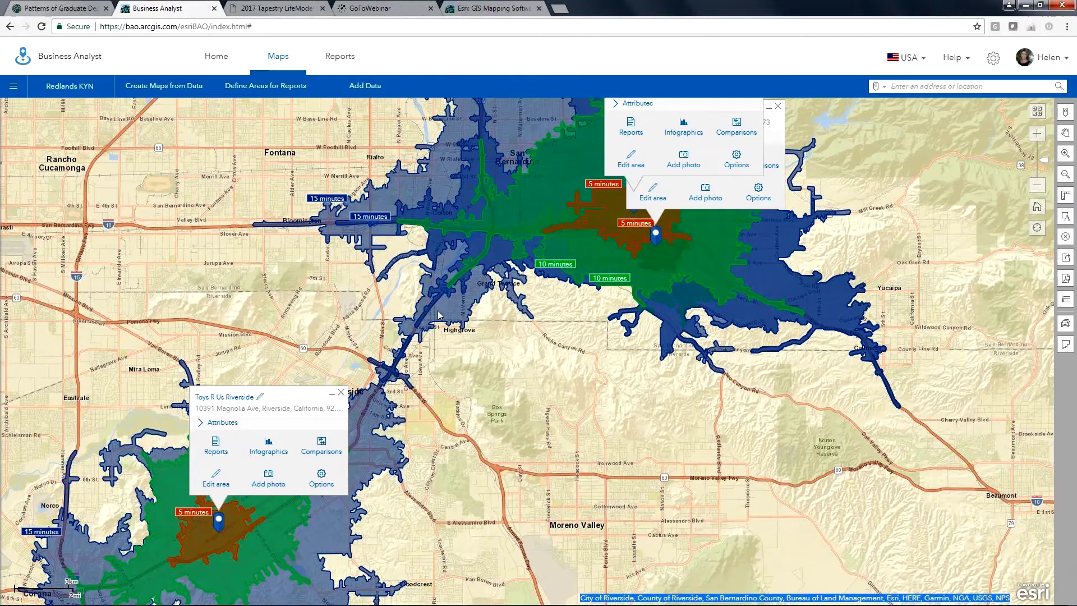
Step: Start a Suitability Analysis from the features on the map, using the three sites with their 15-minute areas
click(174, 89)
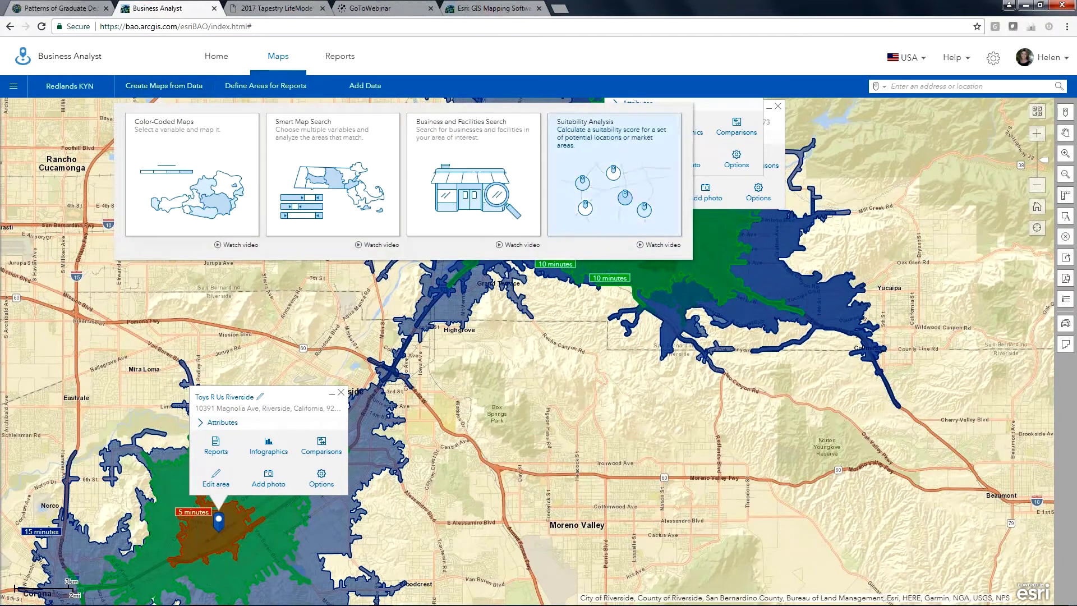
click(611, 171)
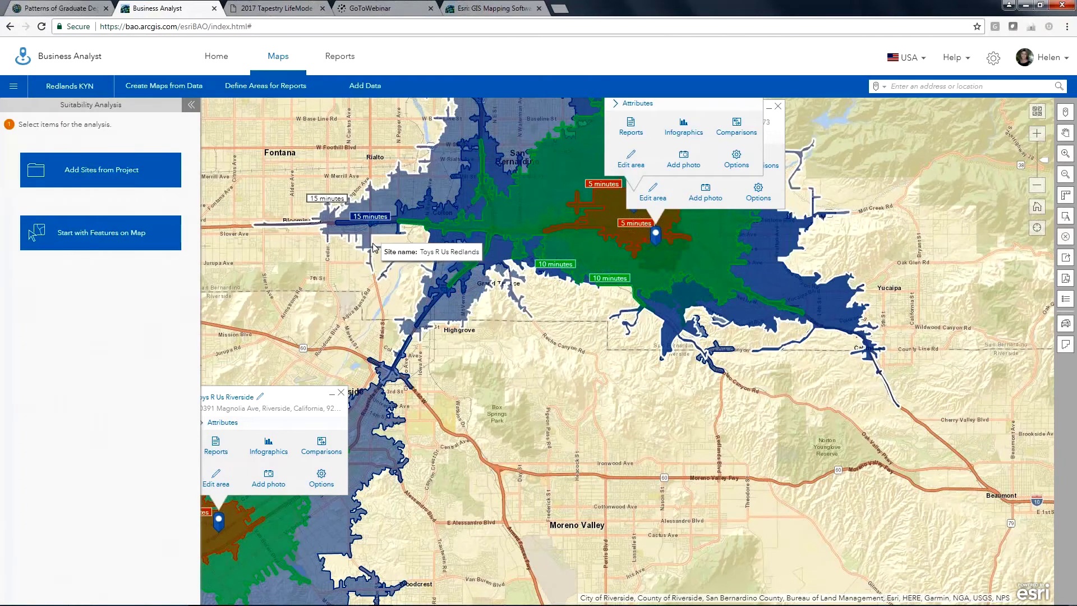
click(74, 242)
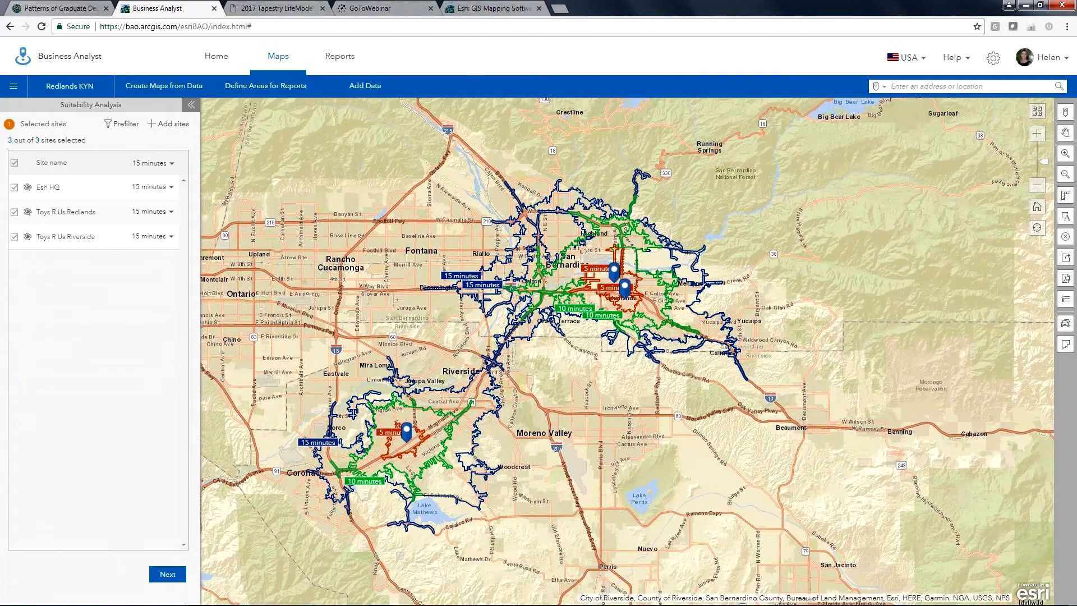
click(168, 574)
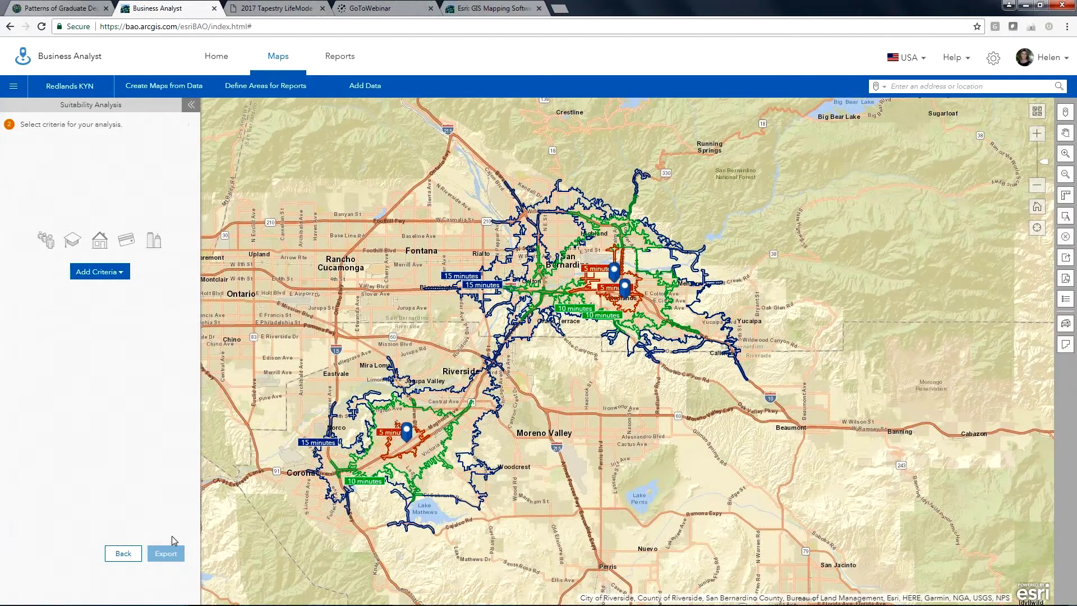
Step: Apply the saved New Coffee Shop criteria to the suitability analysis
click(119, 273)
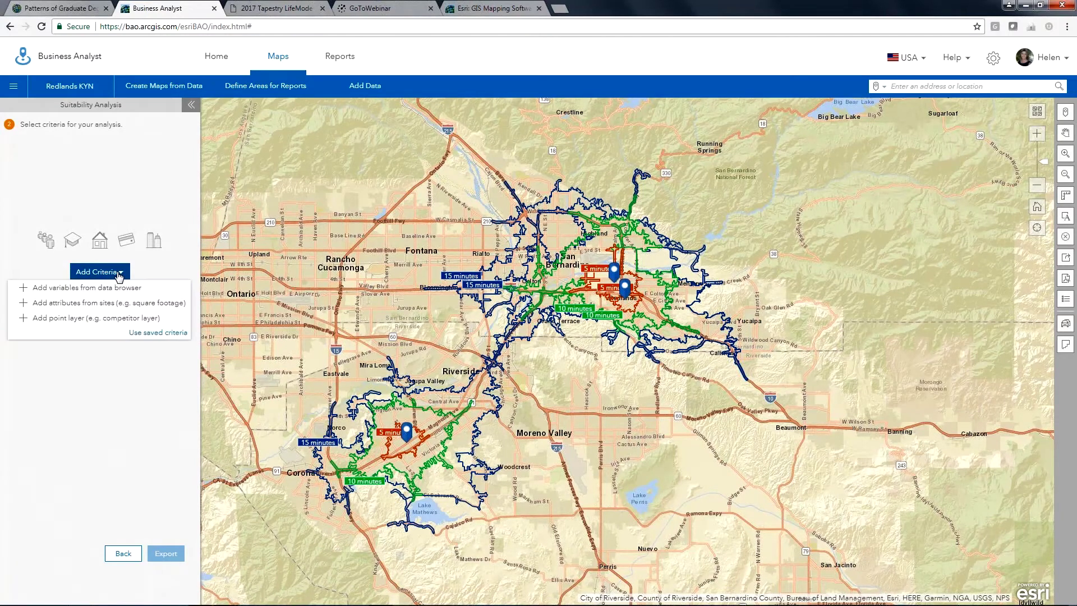
click(158, 333)
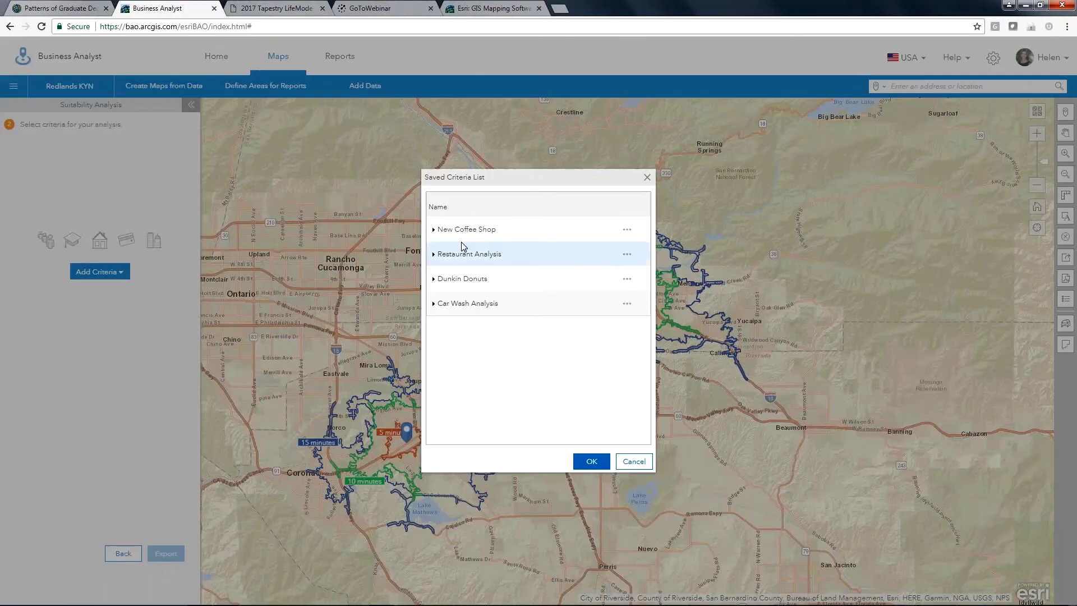
click(624, 229)
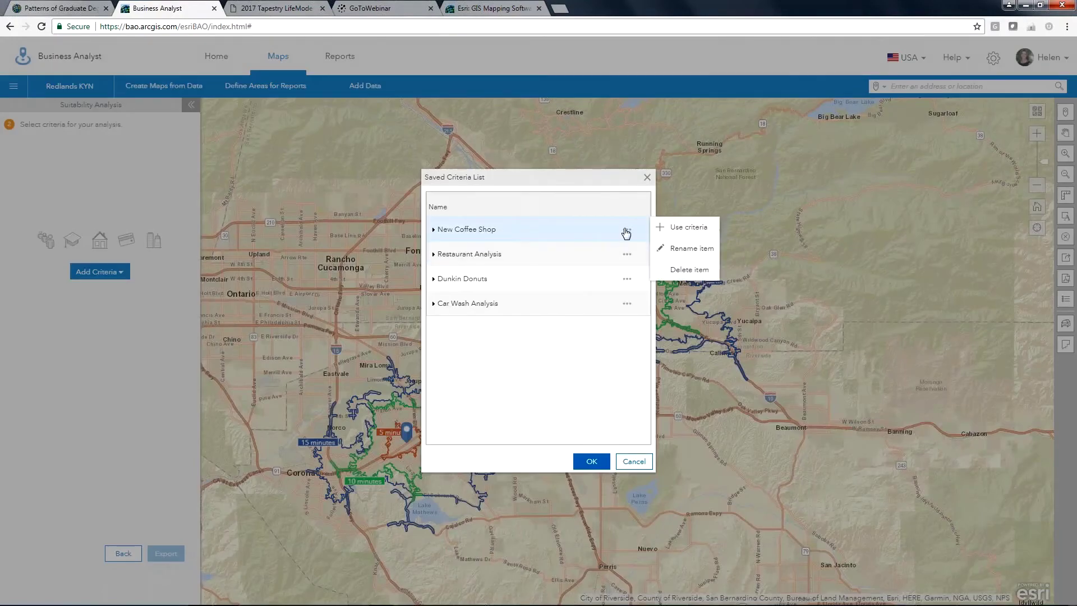
click(695, 231)
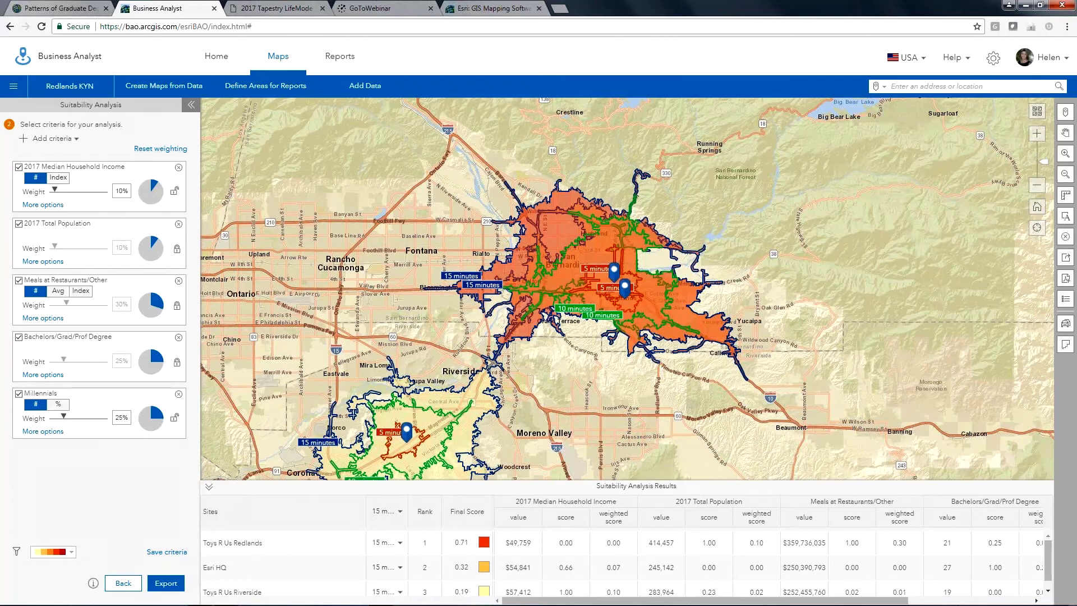
Step: Score the Millennials criterion by percentage and set all sites in the results to their 5-minute areas
mouse_move(500, 303)
click(59, 405)
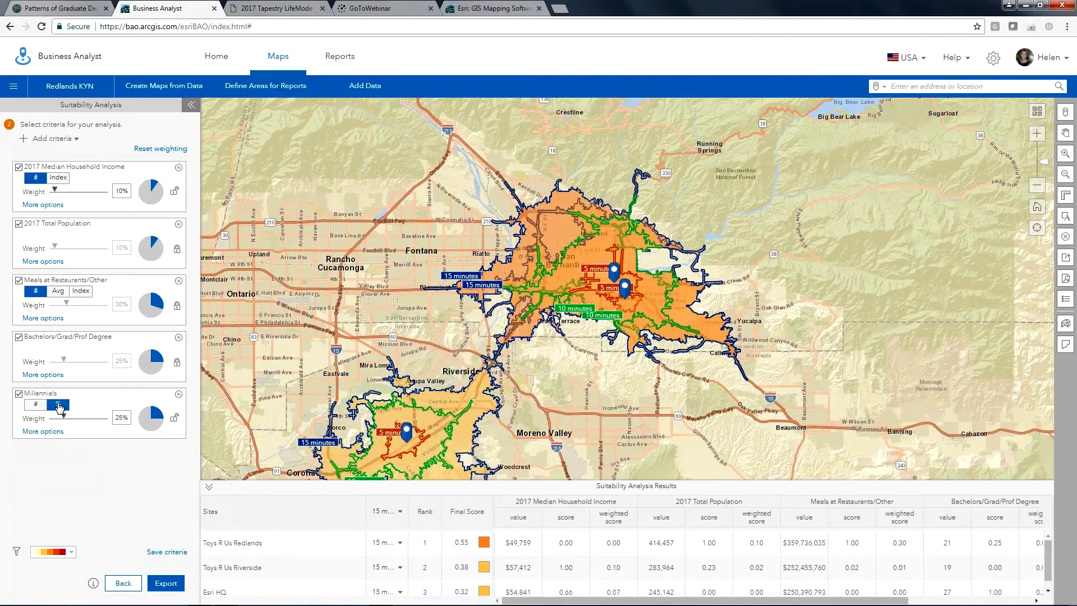
click(401, 513)
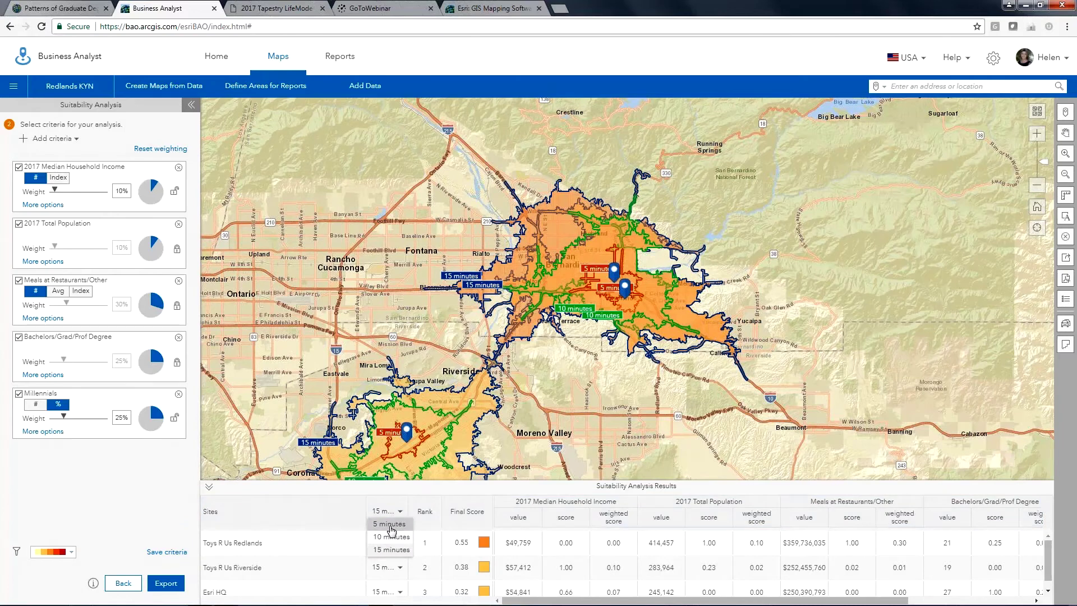
click(388, 524)
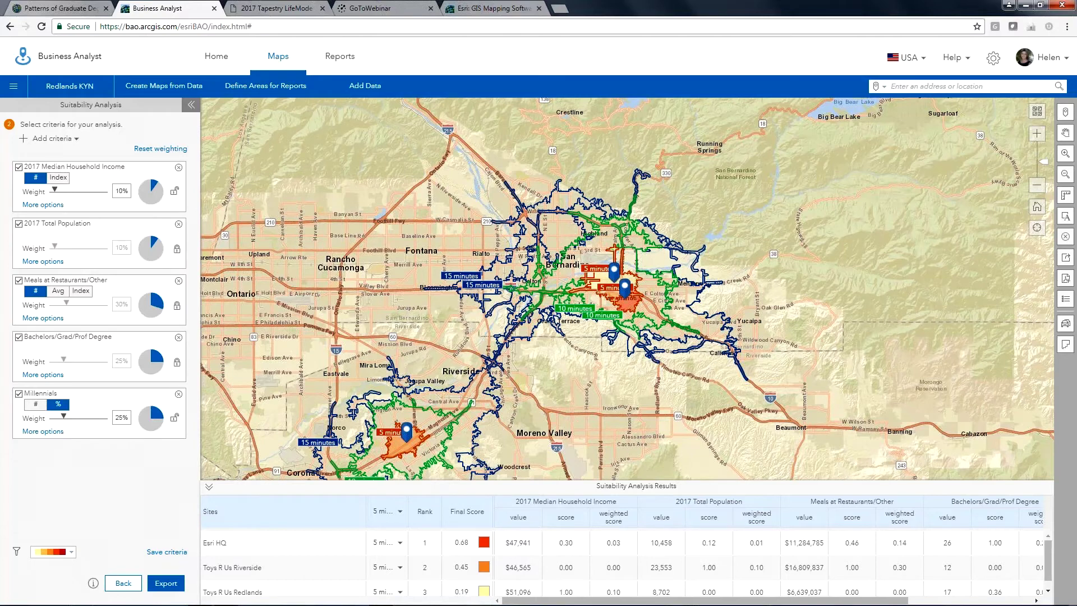
Step: Compare Meals at Restaurants/Other scored by number and by index, leaving the criterion set to Index
click(81, 291)
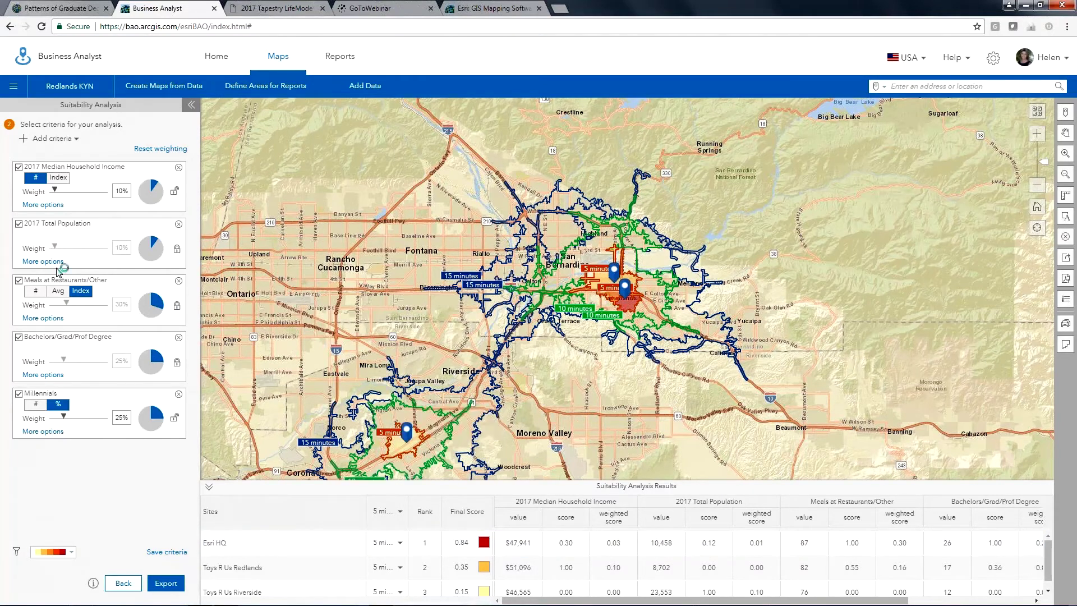
click(35, 291)
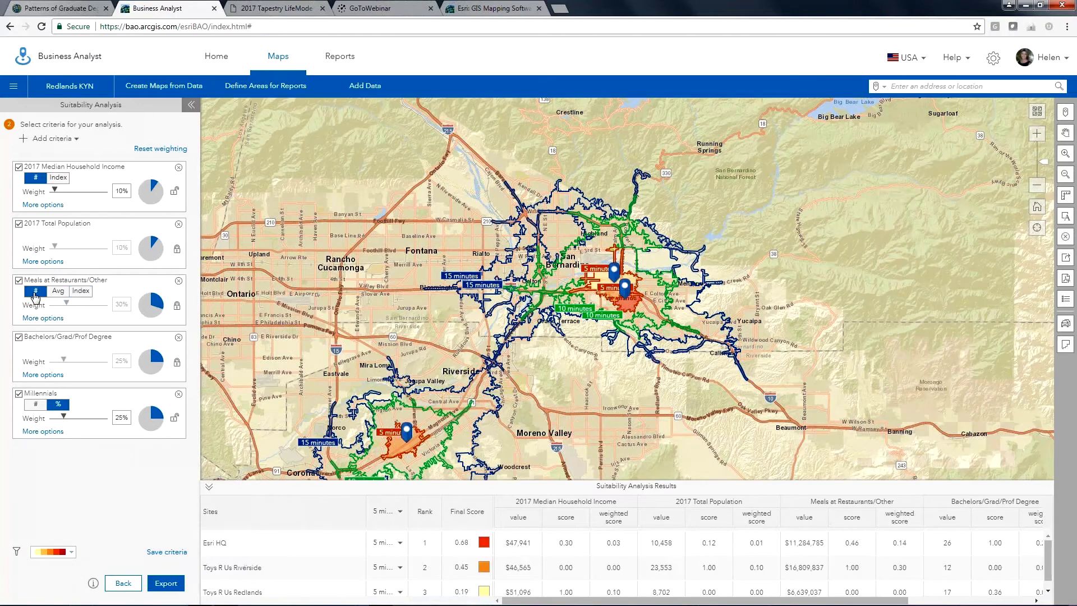
click(82, 292)
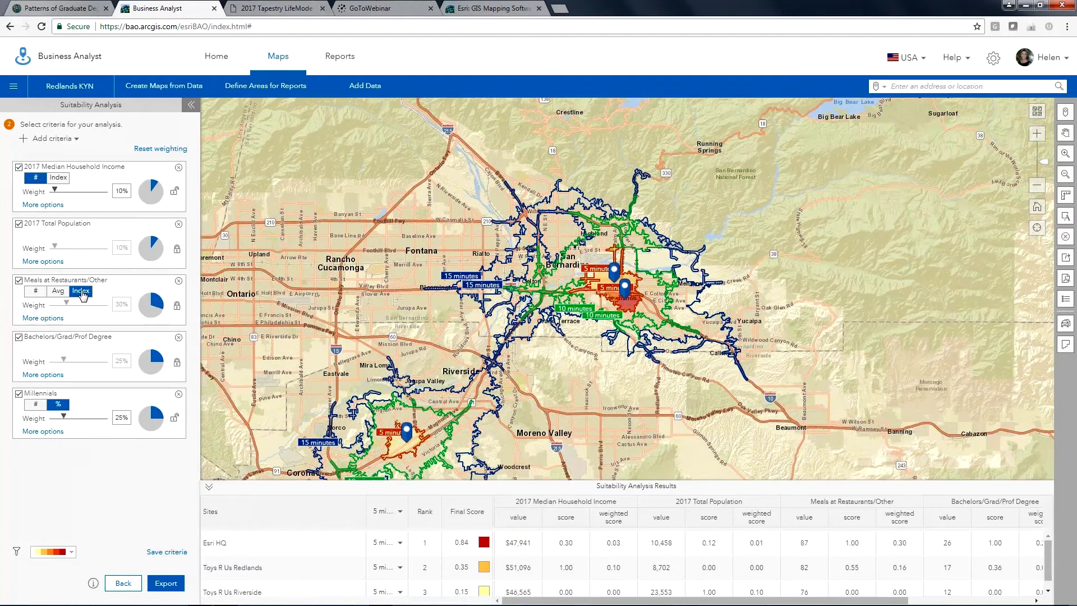
click(35, 292)
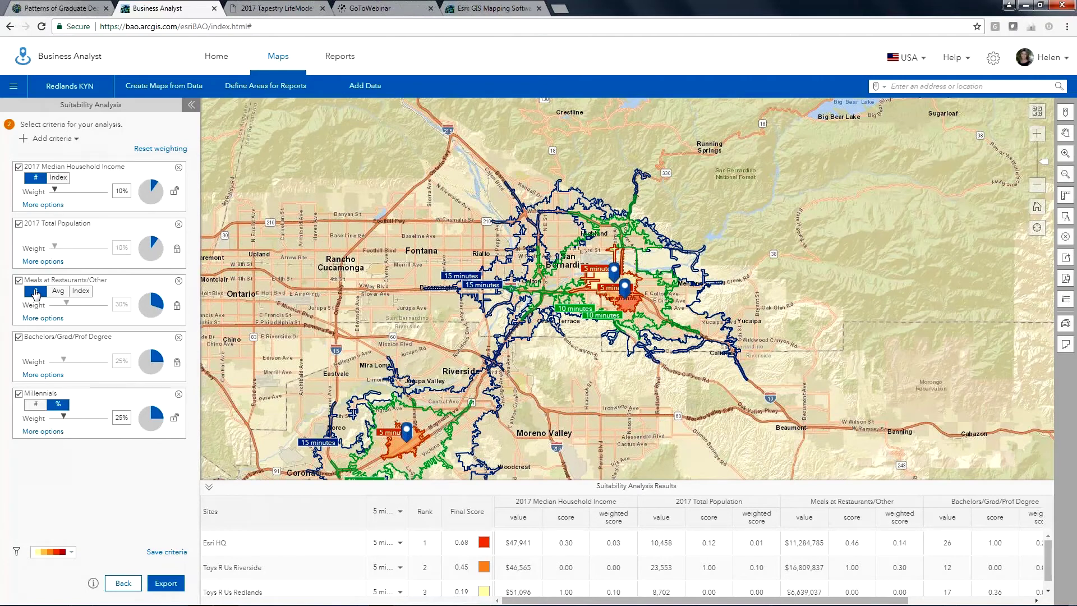
click(82, 293)
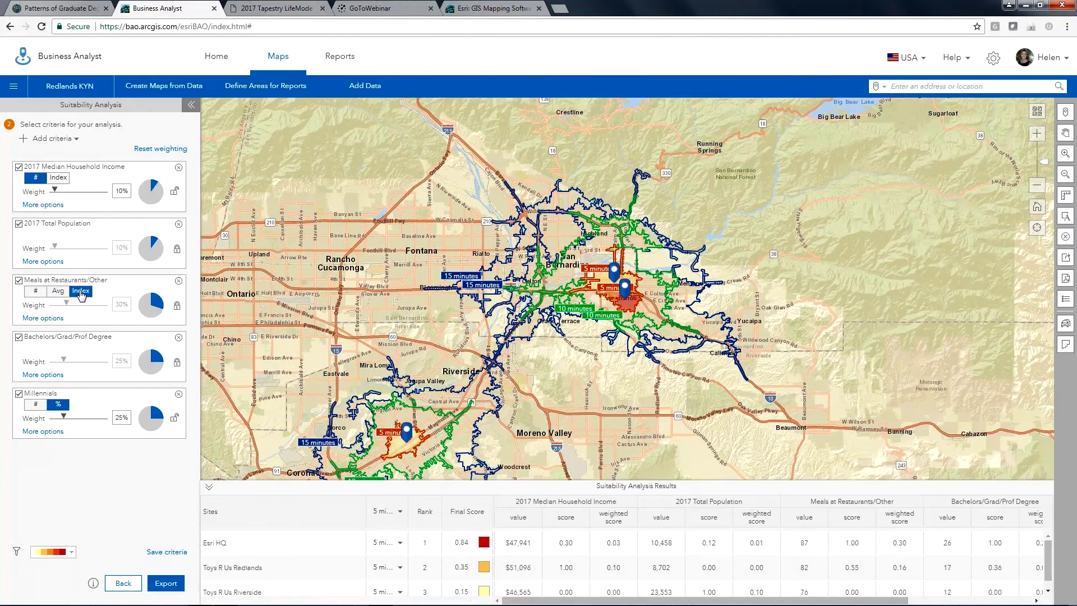